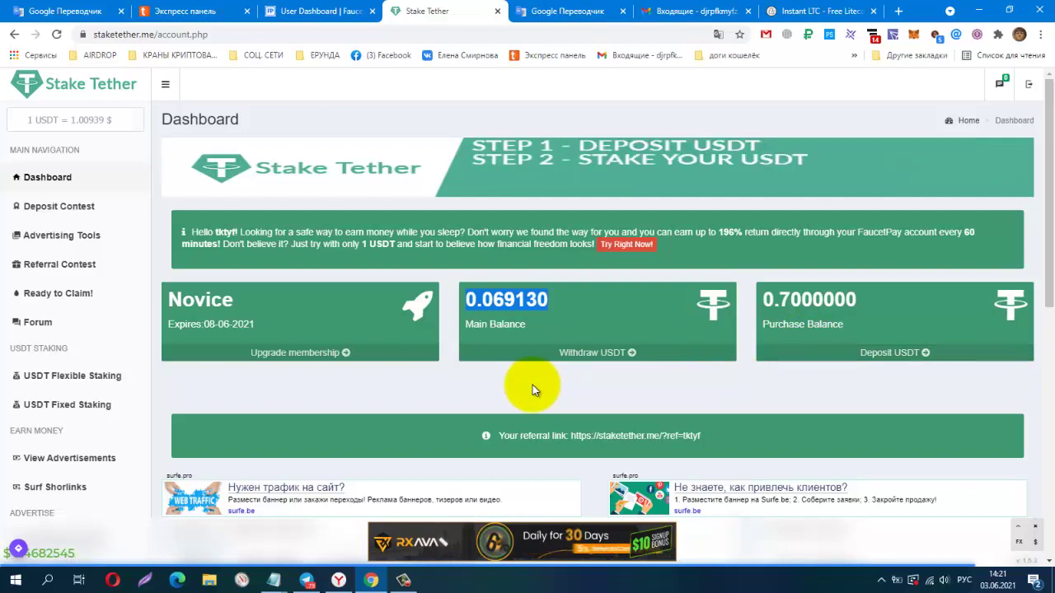
# Open the Paid-to-Click Ads order form on the Stake Tether site.
pyautogui.scroll(-2, 527, 385)
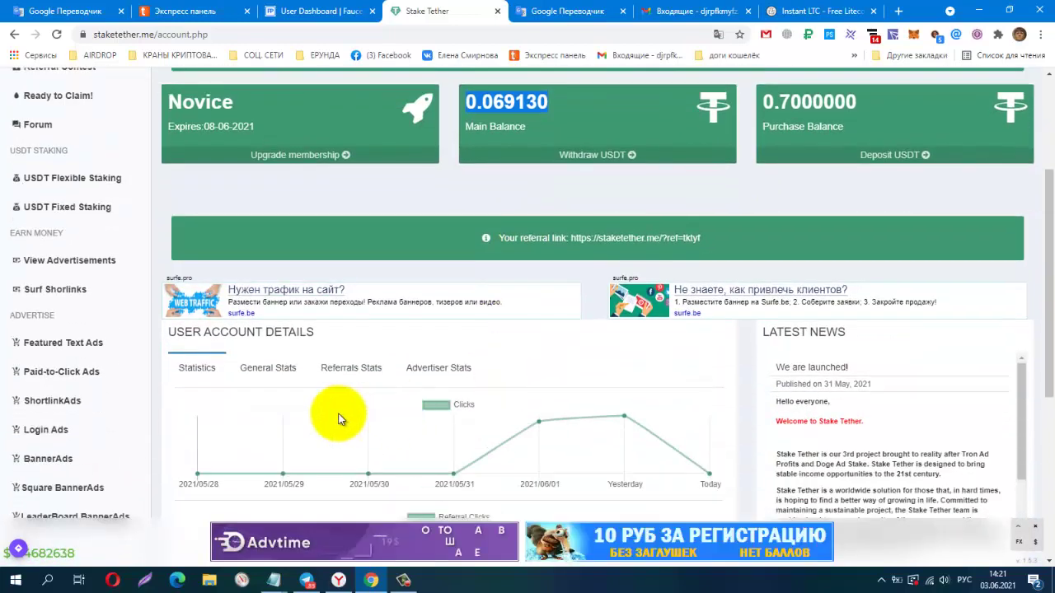
pyautogui.scroll(-2, 168, 378)
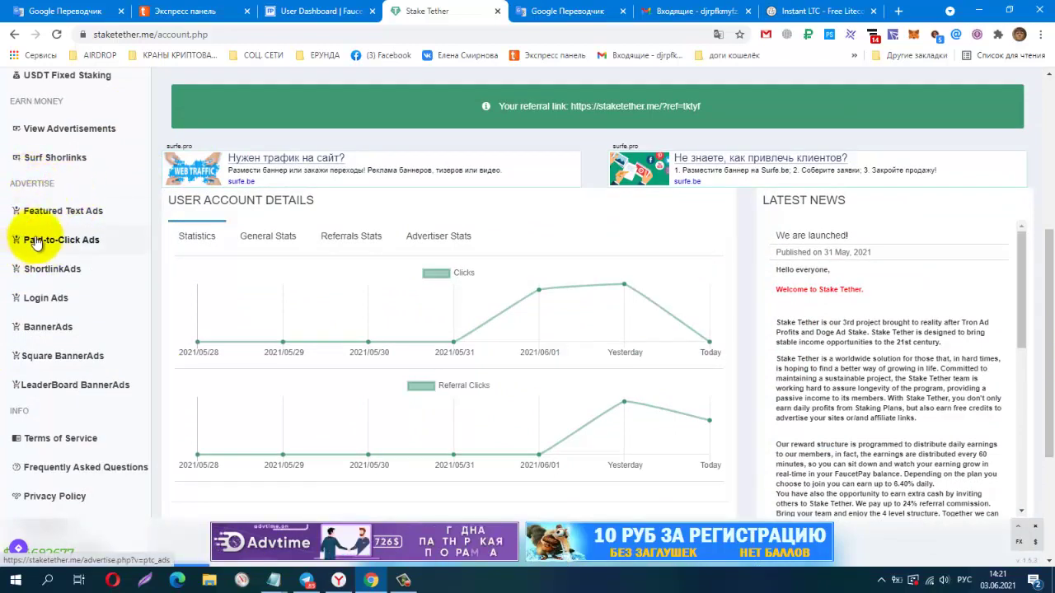
pyautogui.click(92, 244)
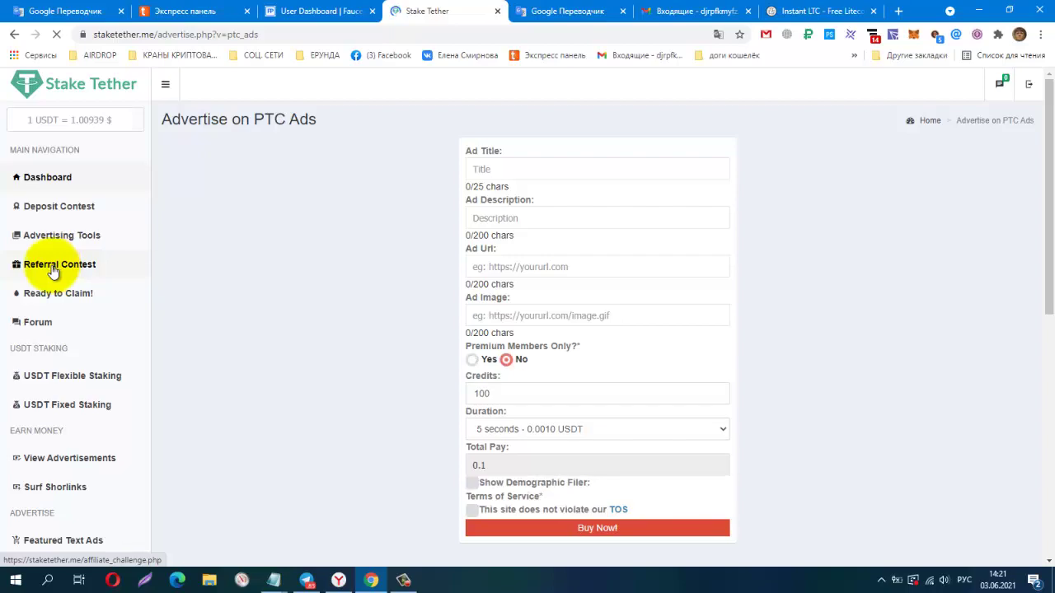
# View the Instant LTC and Instant BNB faucet pages, and examine the received payments on the FaucetPay dashboard.
pyautogui.click(811, 12)
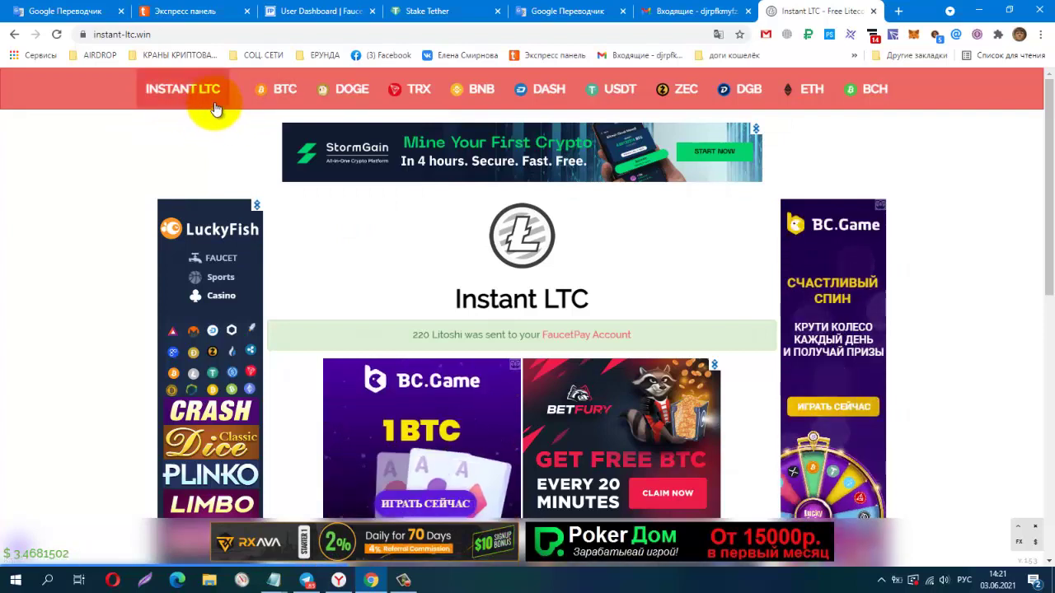
pyautogui.click(480, 95)
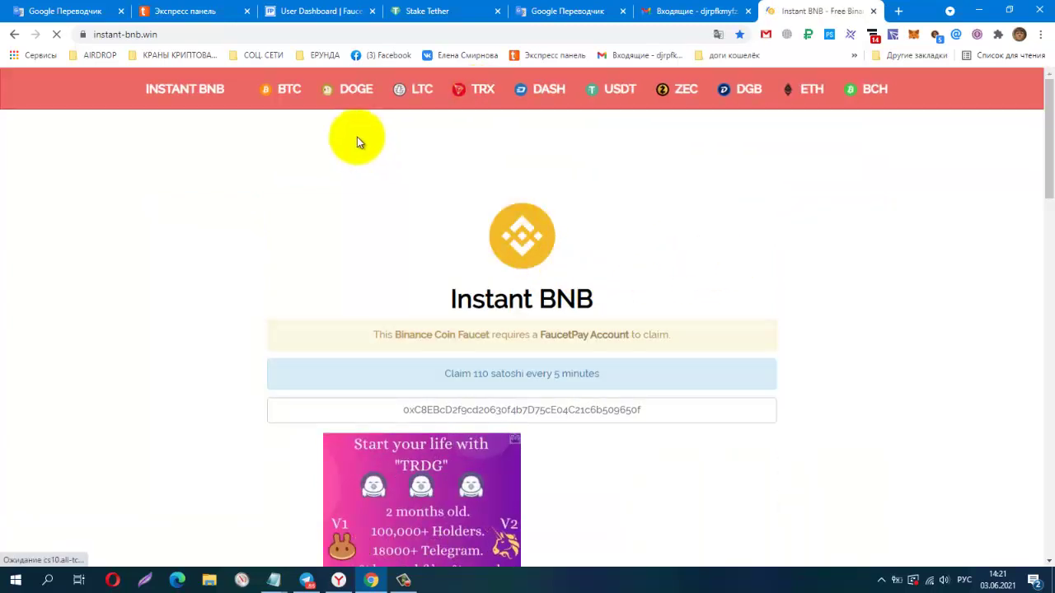
pyautogui.click(319, 11)
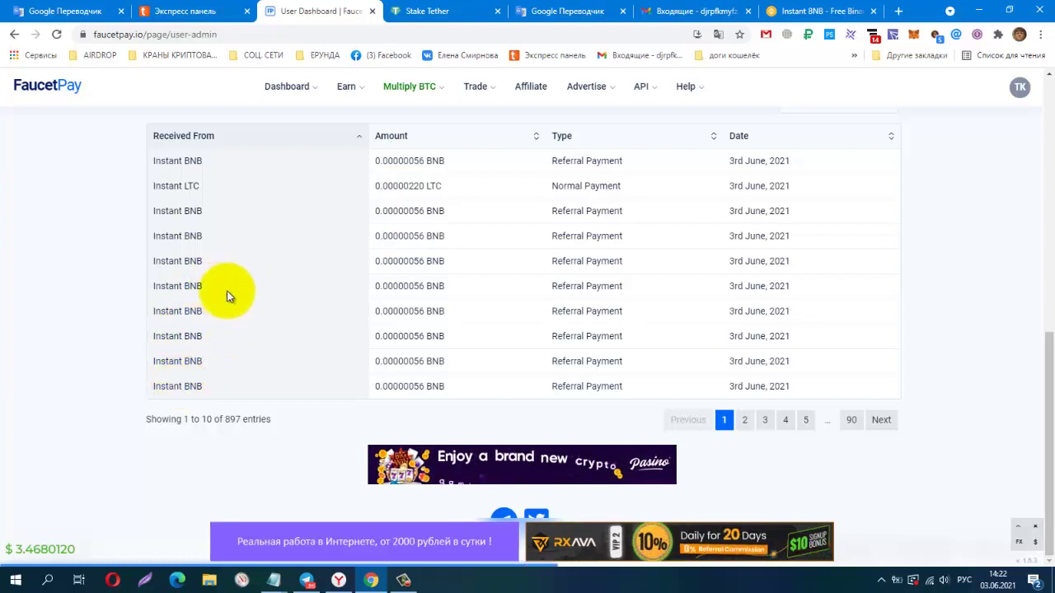
# Copy "Instant Faucet LTC" from the Google Translate source text and paste it as the ad title on Stake Tether.
pyautogui.click(558, 13)
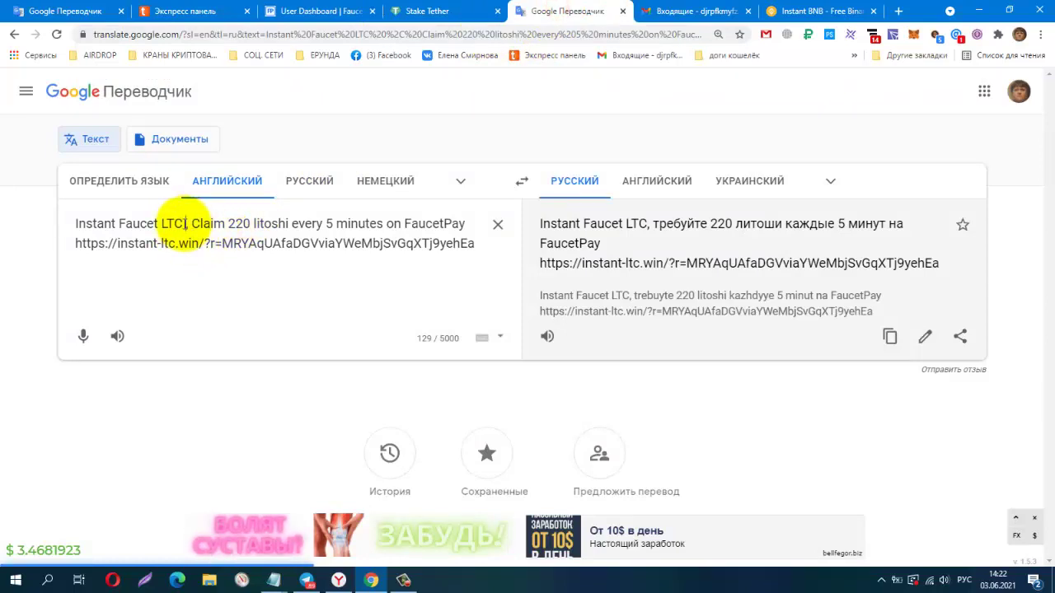
pyautogui.moveTo(185, 223); pyautogui.dragTo(76, 223)
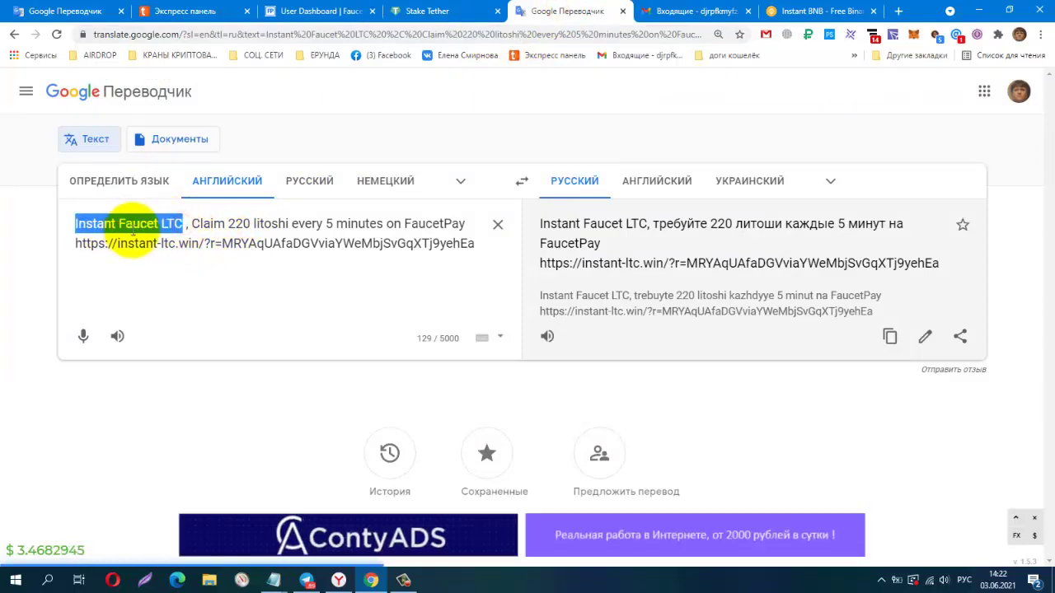
pyautogui.rightClick(132, 234)
pyautogui.click(165, 275)
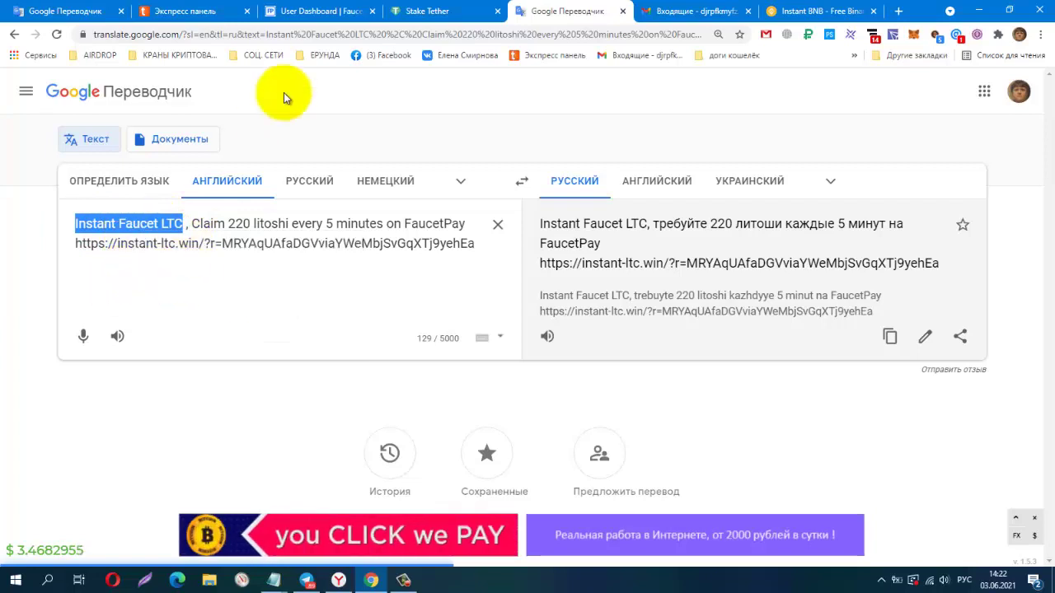
pyautogui.click(420, 10)
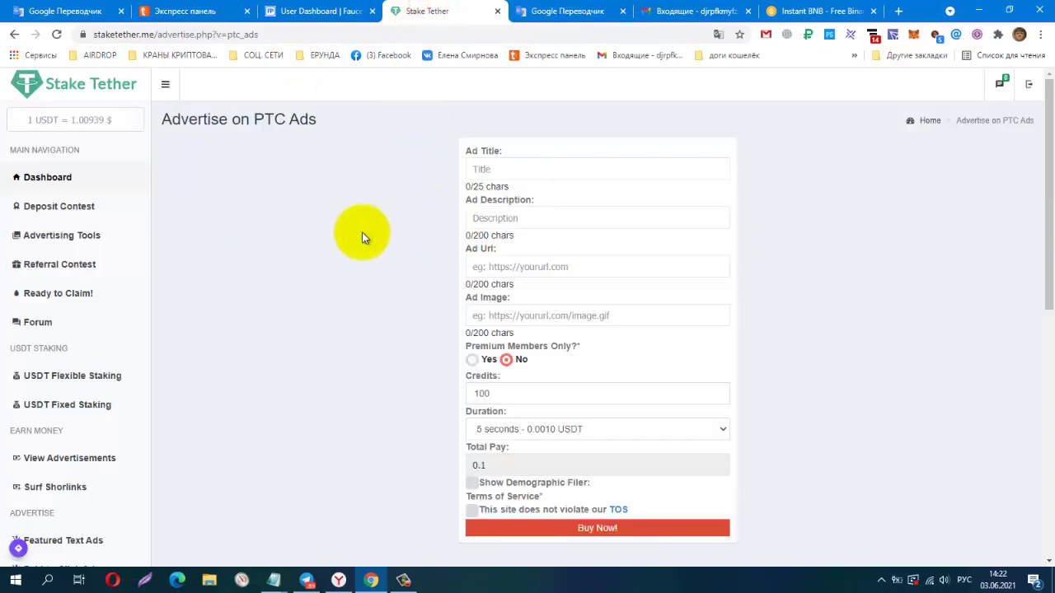
pyautogui.rightClick(505, 171)
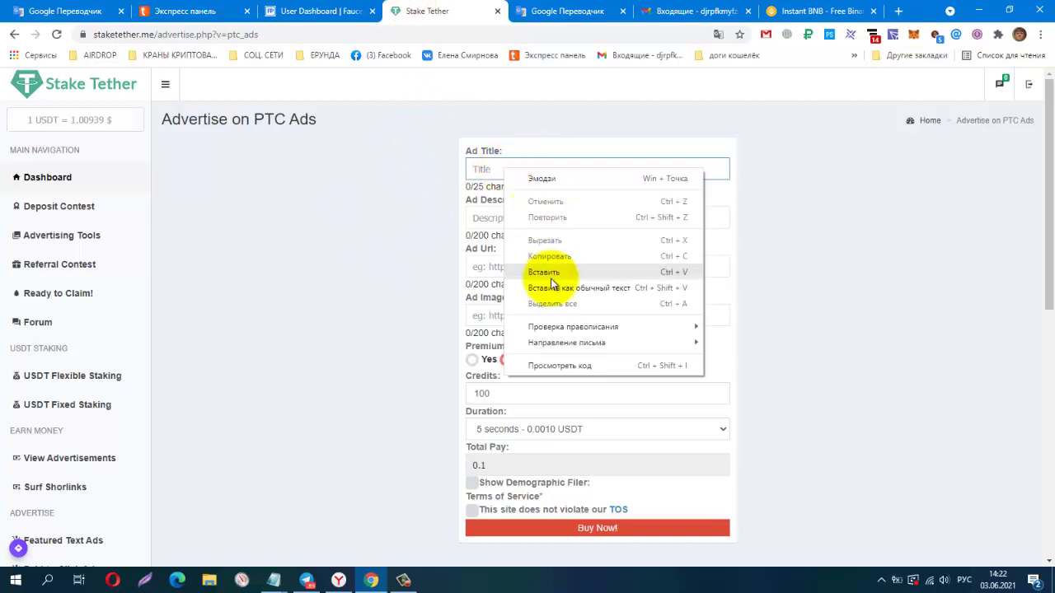
pyautogui.click(546, 272)
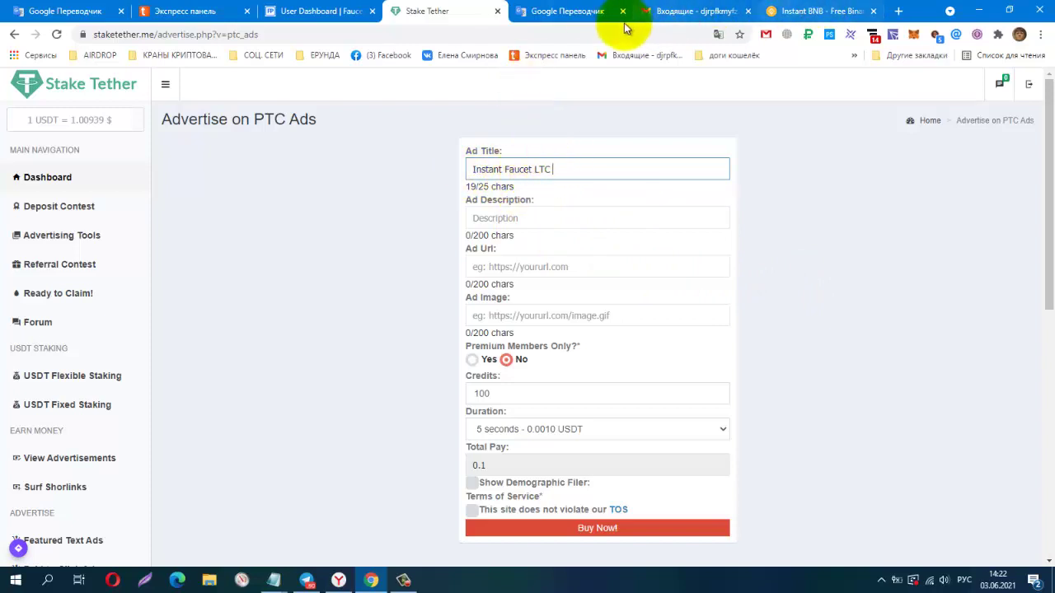
# Copy "Claim 220 litoshi every 5 minutes on FaucetPay" from Google Translate and paste it as the ad description on Stake Tether.
pyautogui.click(582, 12)
pyautogui.click(153, 288)
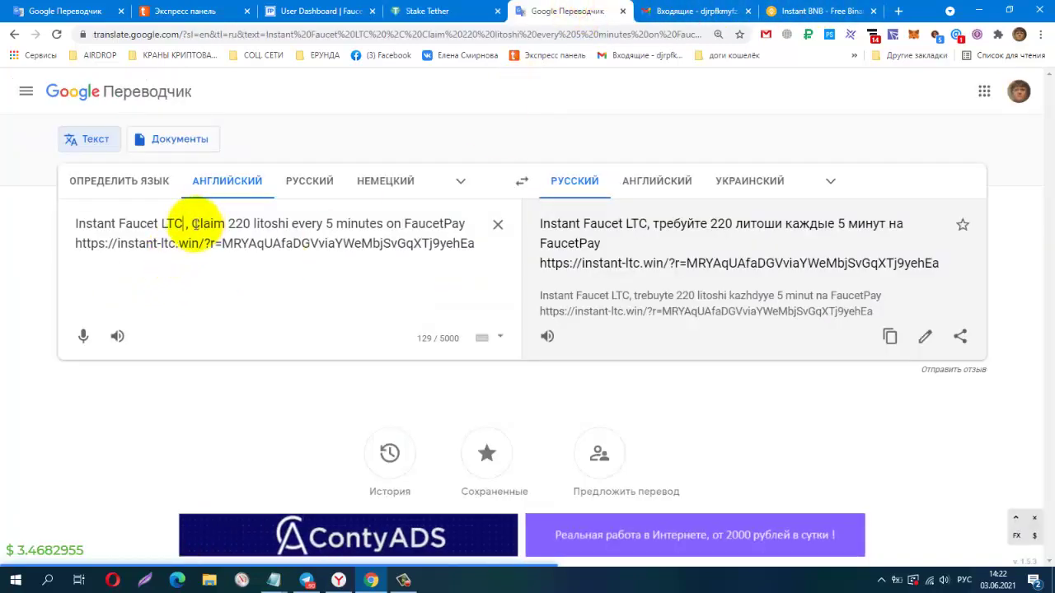
pyautogui.moveTo(192, 224); pyautogui.dragTo(450, 217)
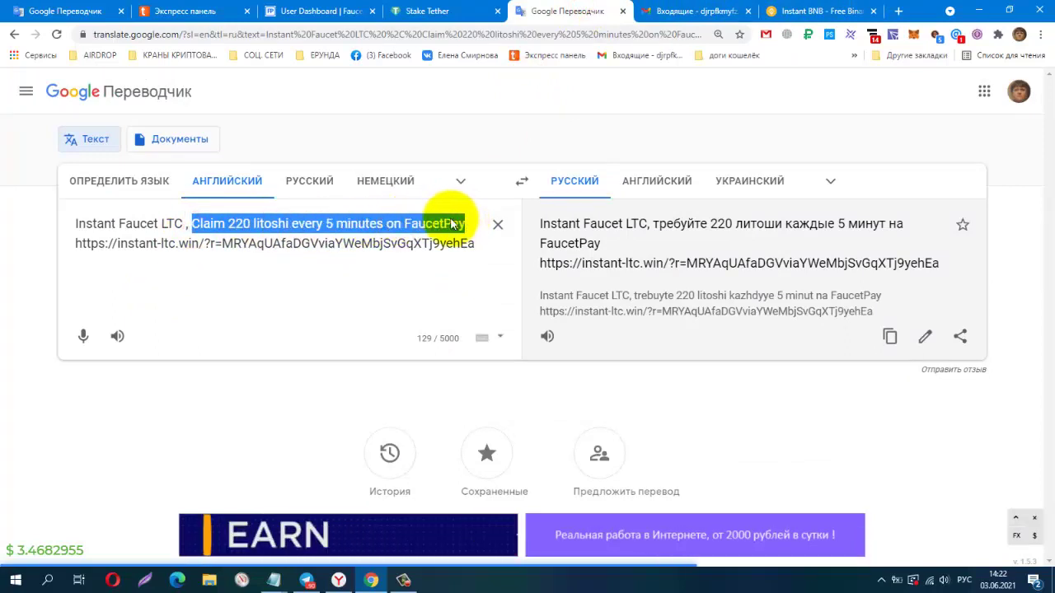
pyautogui.rightClick(451, 219)
pyautogui.click(461, 269)
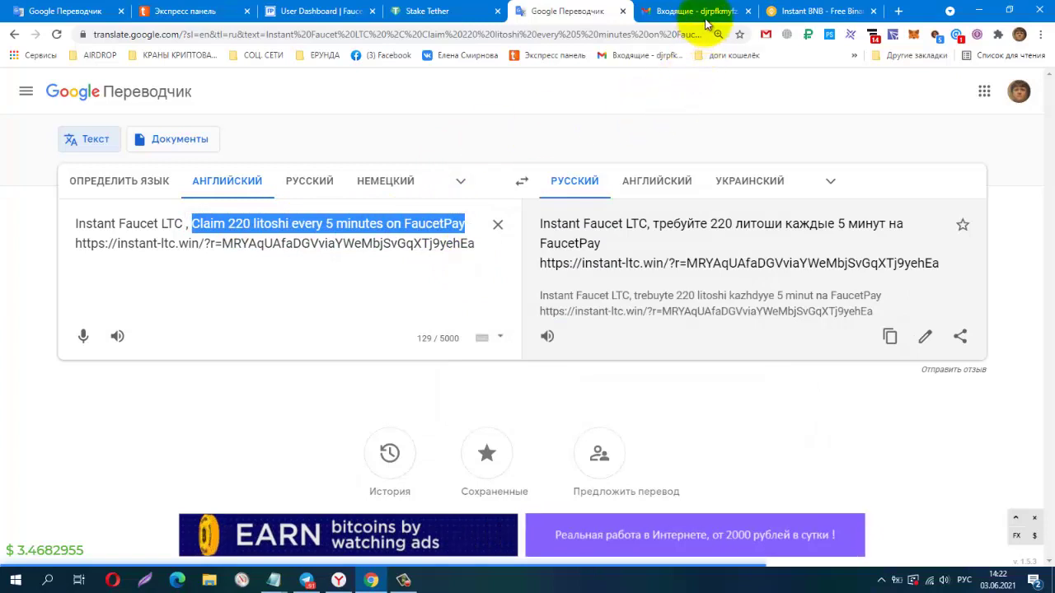
pyautogui.click(424, 14)
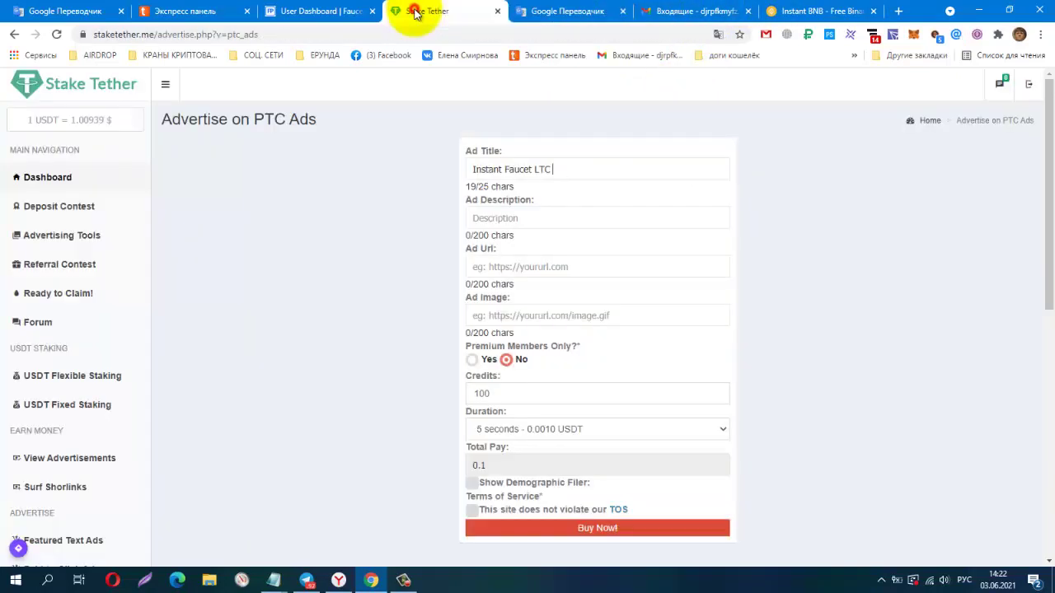
pyautogui.rightClick(490, 218)
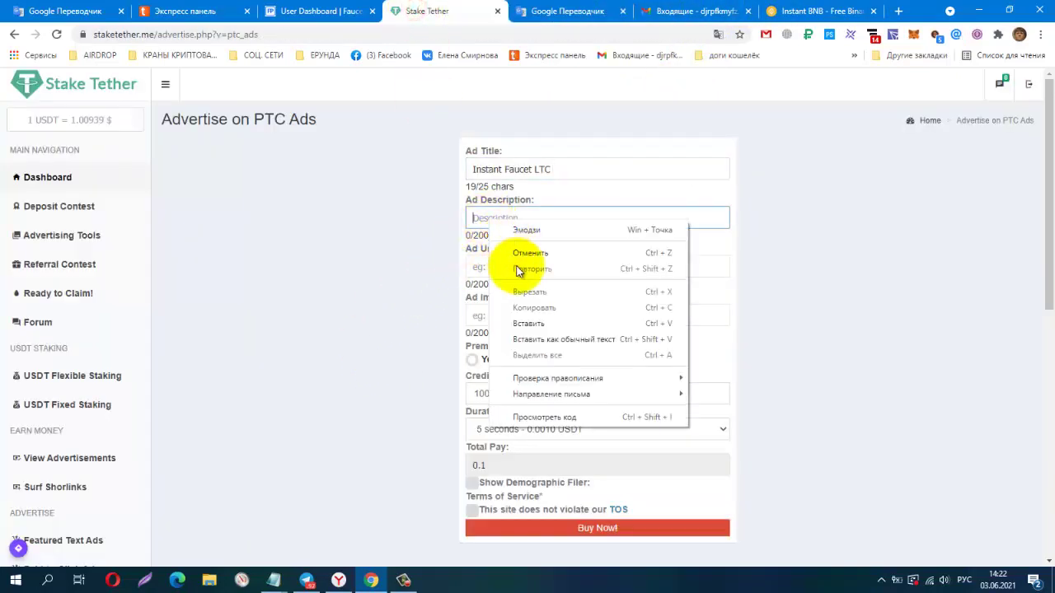
pyautogui.click(536, 314)
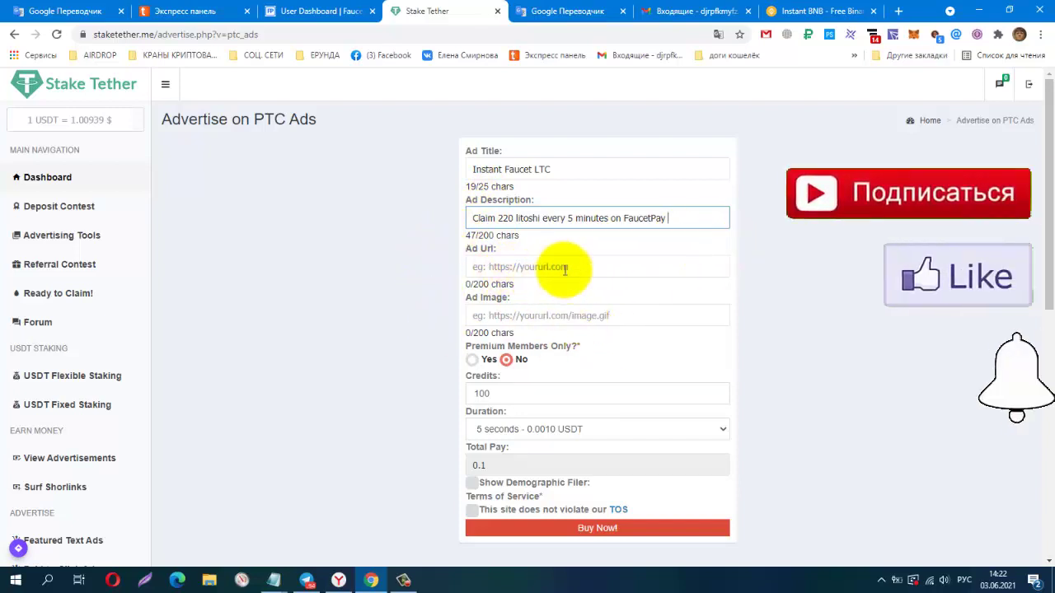
# Copy the instant-ltc.win referral link from Google Translate and paste it as the ad URL on Stake Tether.
pyautogui.click(568, 13)
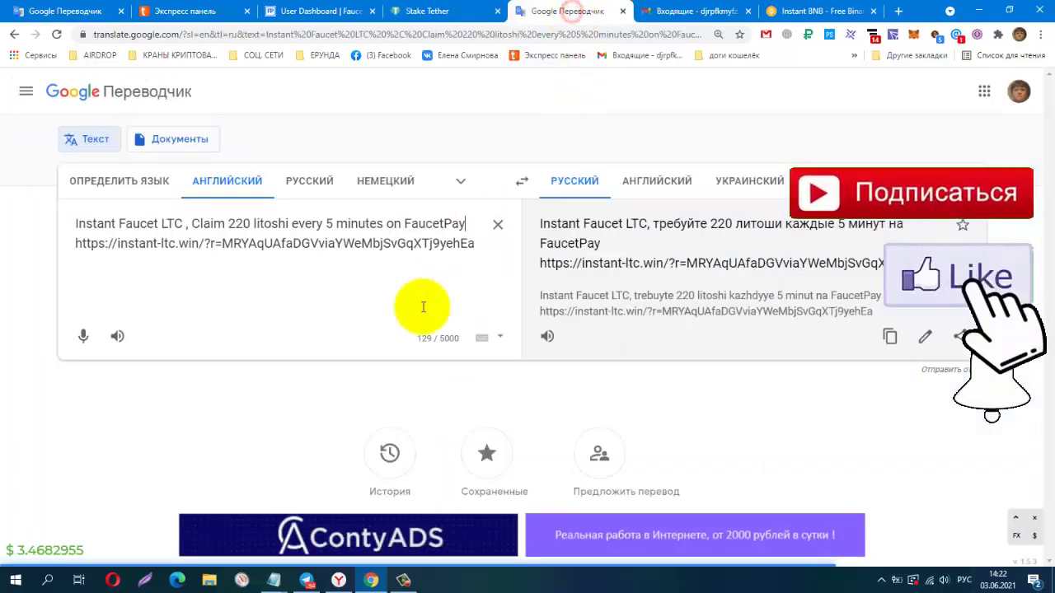
pyautogui.tripleClick(314, 244)
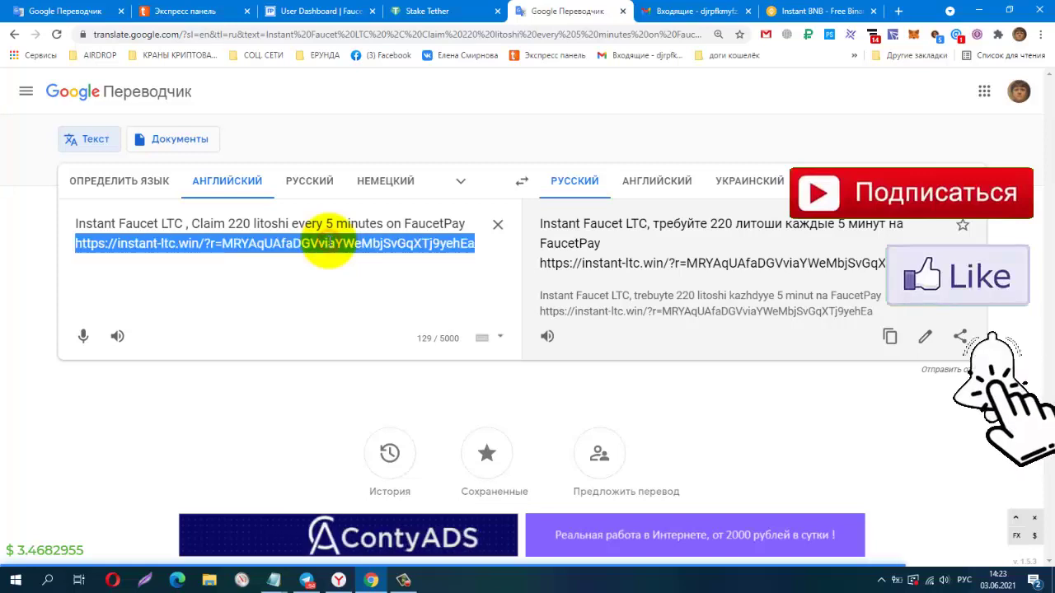
pyautogui.rightClick(328, 244)
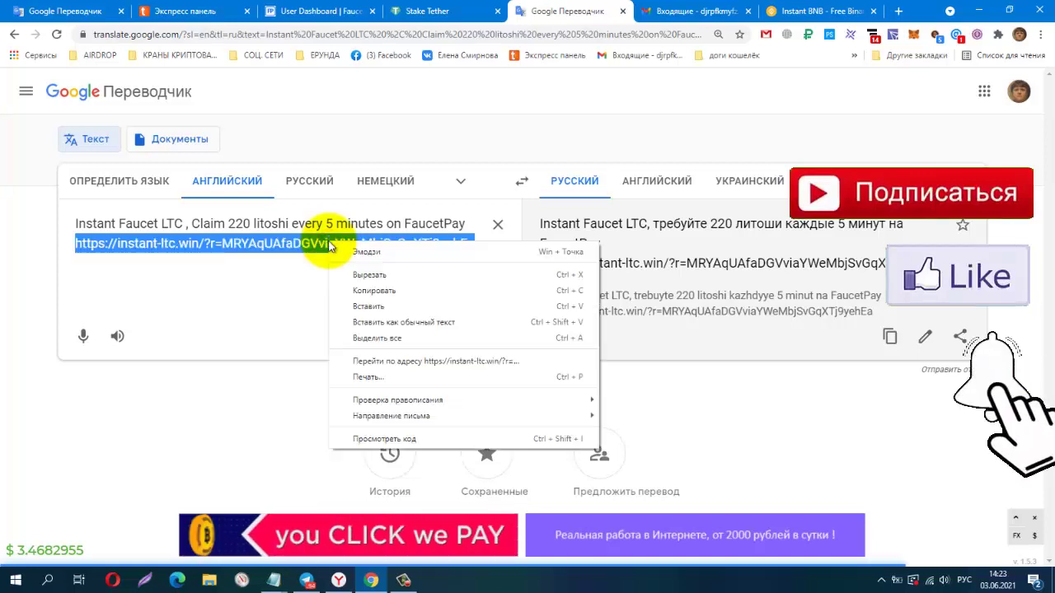
pyautogui.click(344, 288)
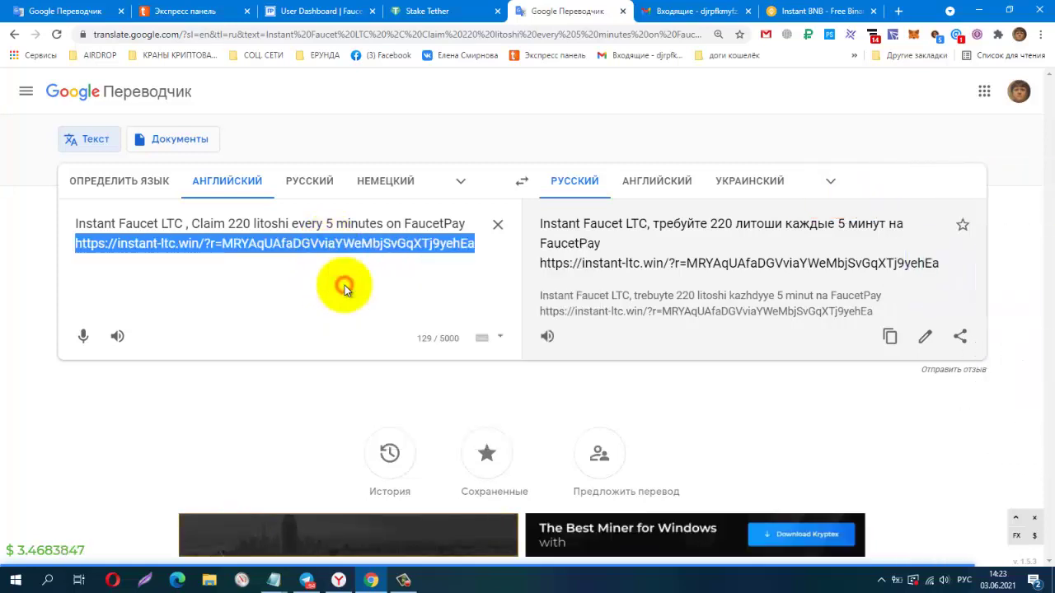
pyautogui.click(422, 12)
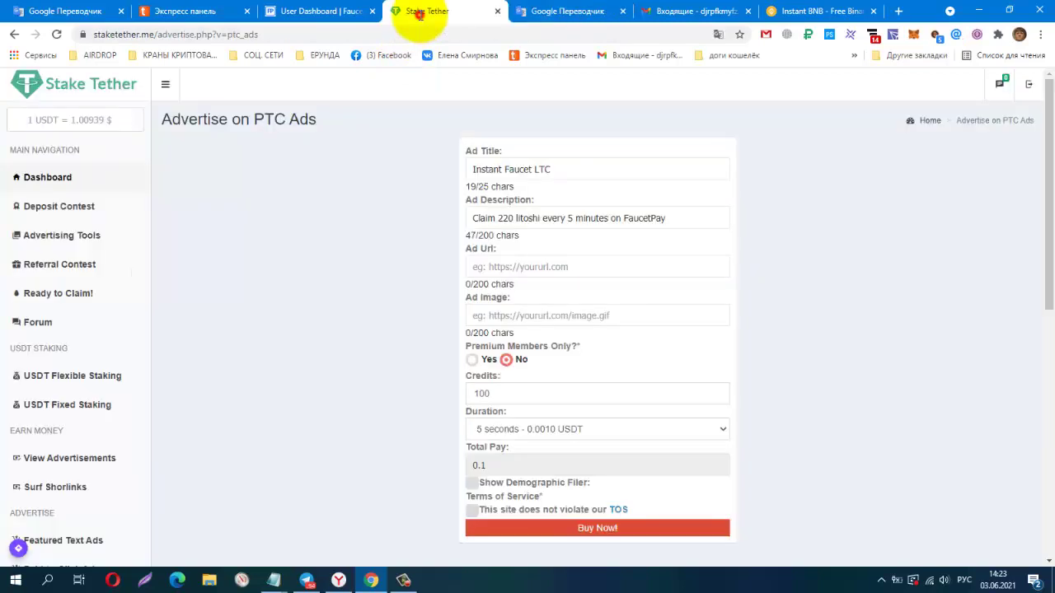
pyautogui.rightClick(502, 263)
pyautogui.click(512, 367)
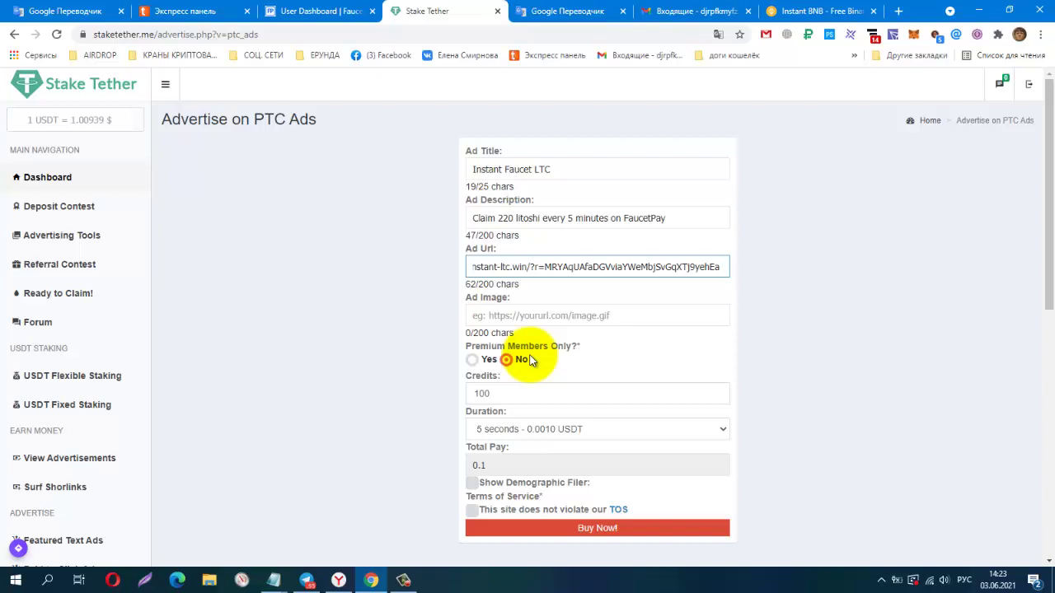
pyautogui.scroll(-1, 742, 324)
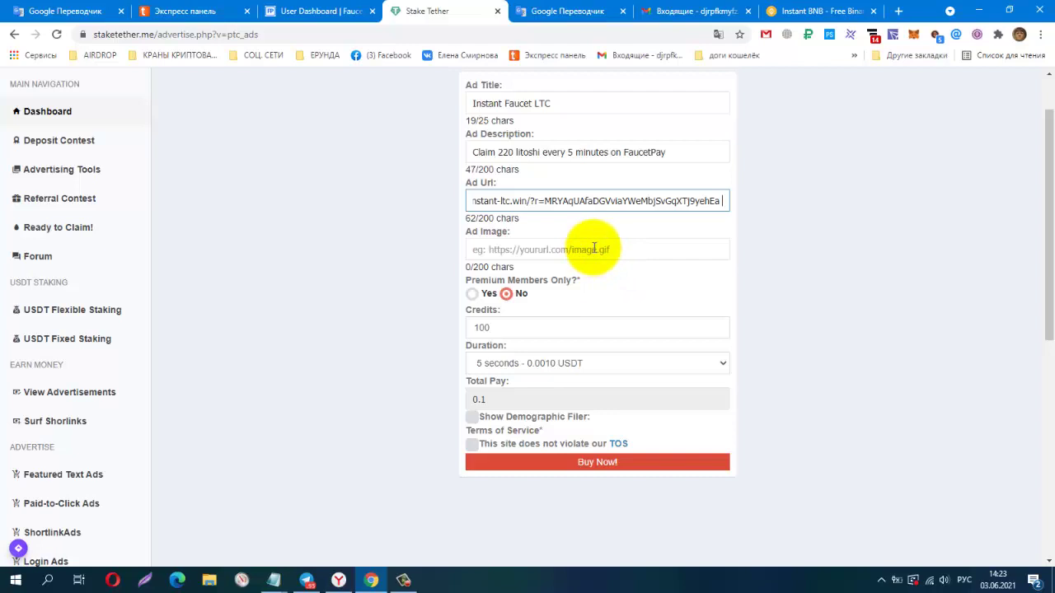
pyautogui.click(593, 248)
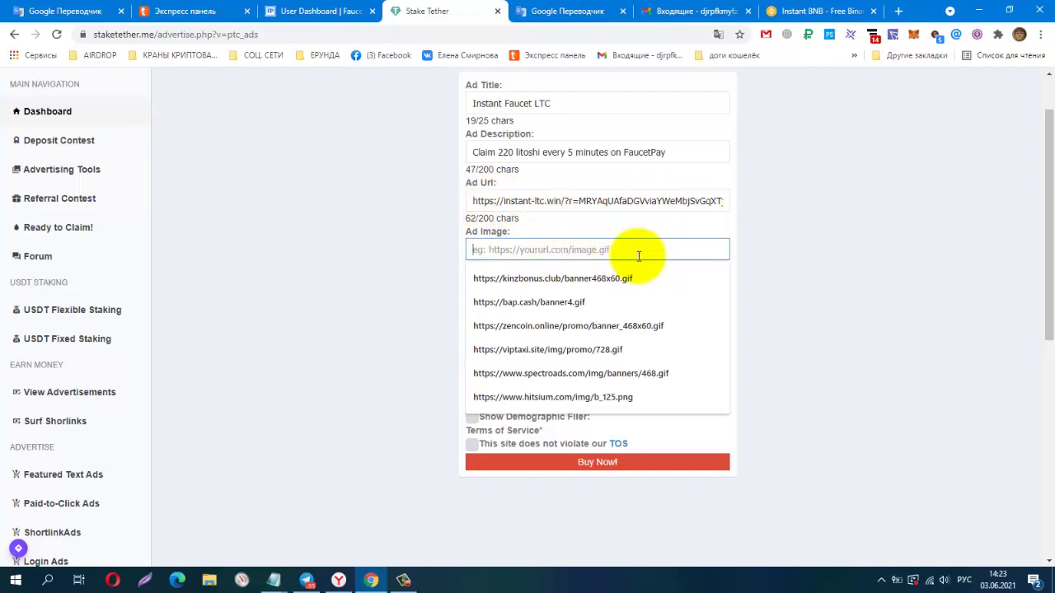
pyautogui.click(589, 326)
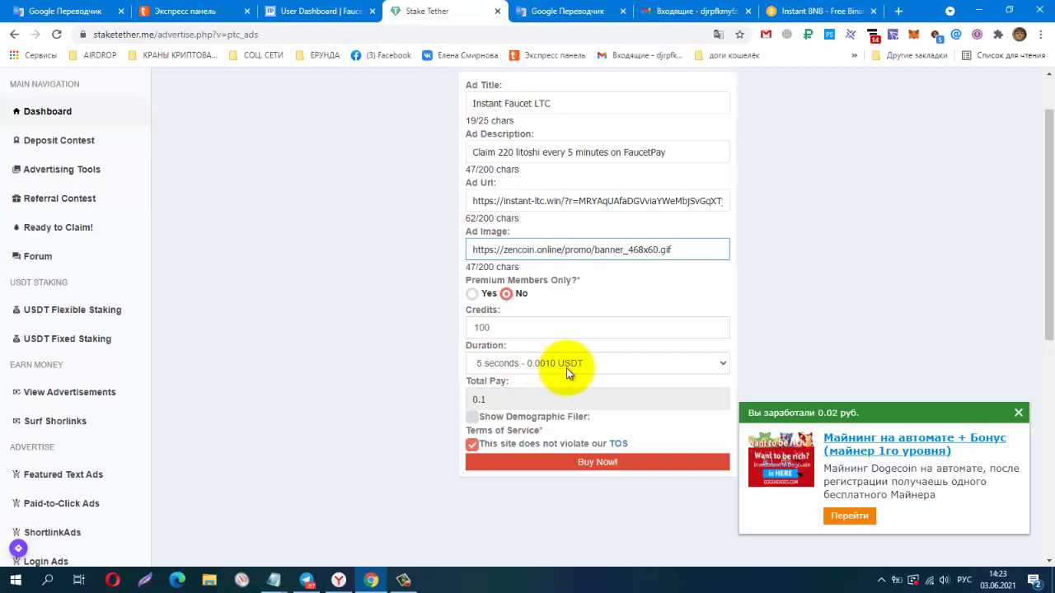
# Set the ad duration to "7 seconds - 0.0020 USDT" and buy the PTC ad.
pyautogui.click(707, 365)
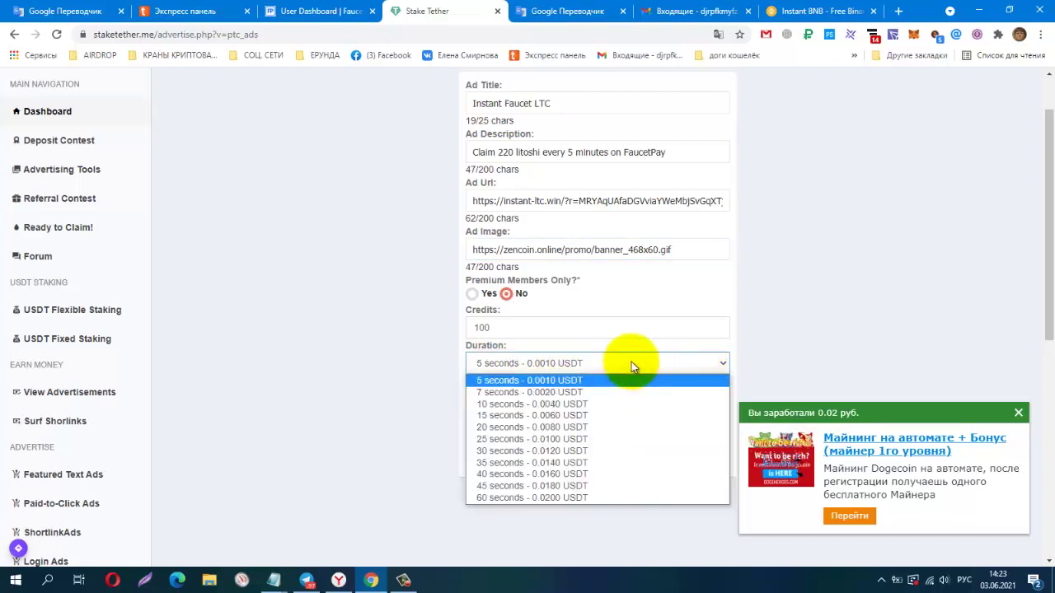
pyautogui.click(630, 393)
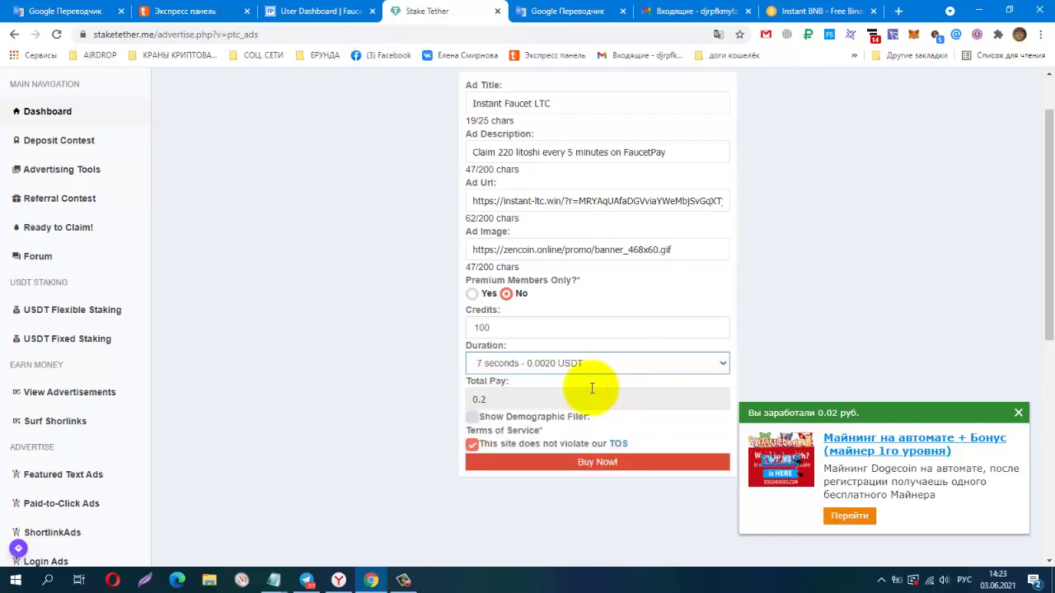
pyautogui.click(595, 466)
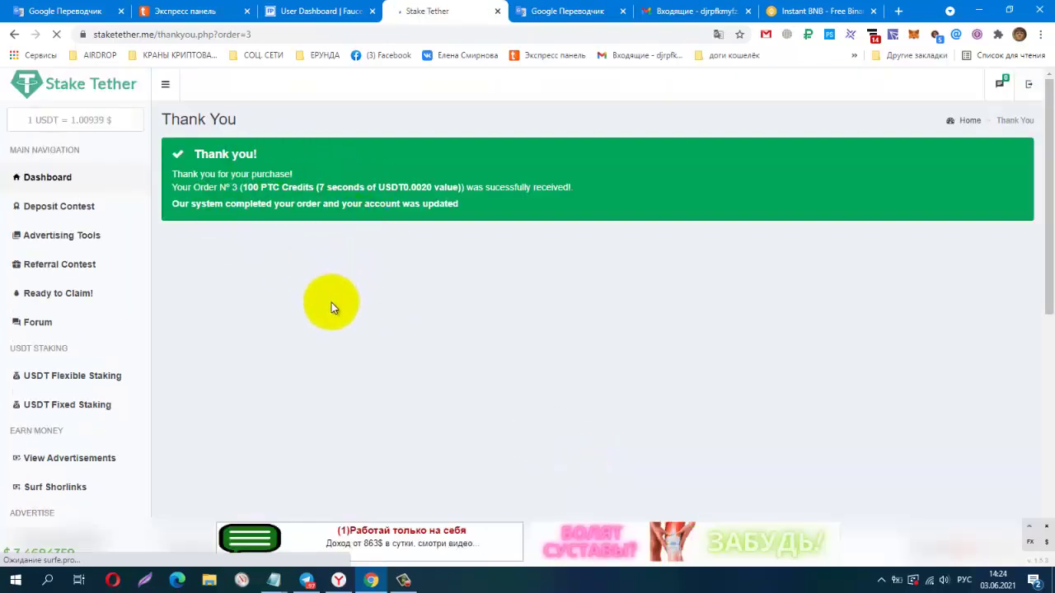
# Open the View Advertisements page and check the listing for the purchased ad.
pyautogui.scroll(-2, 263, 375)
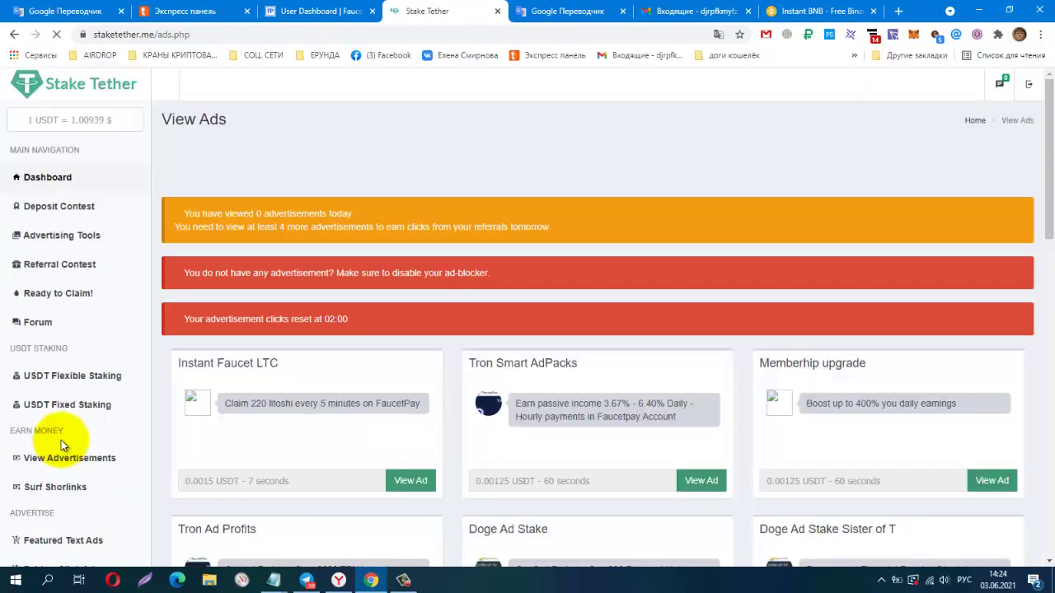
pyautogui.scroll(-3, 72, 437)
pyautogui.scroll(3, 71, 442)
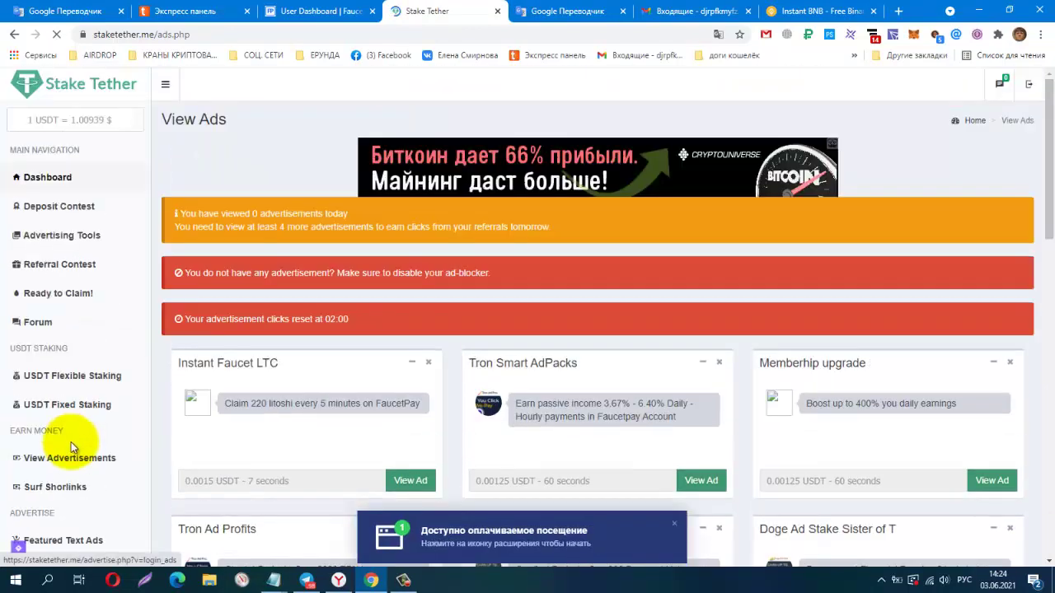
# Open the Paid-to-Click Ads form and copy "Instant Faucet LTC" from Google Translate into the ad title on Stake Tether.
pyautogui.scroll(-3, 97, 371)
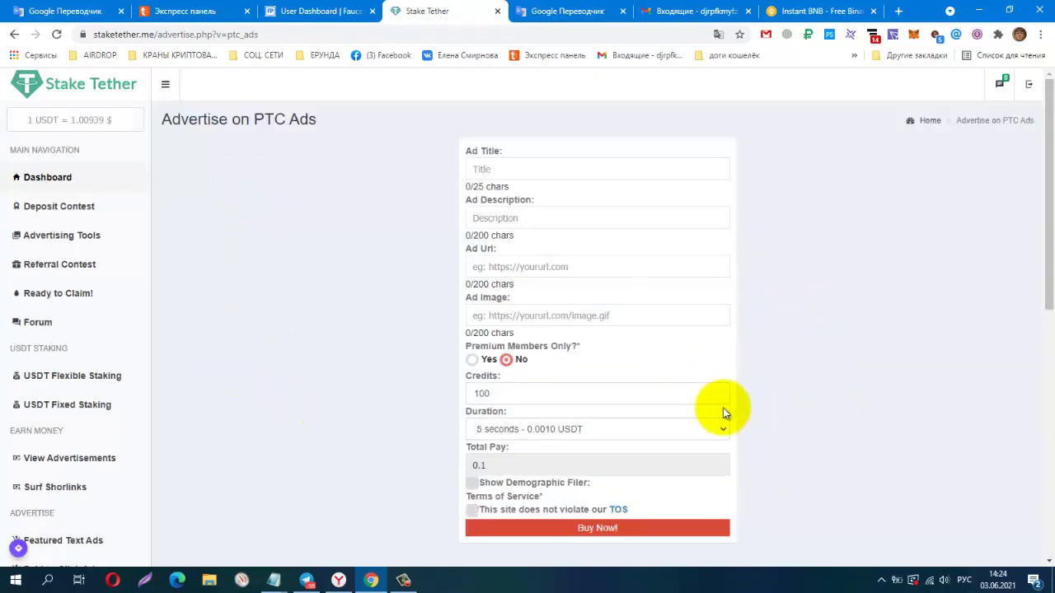
pyautogui.click(553, 14)
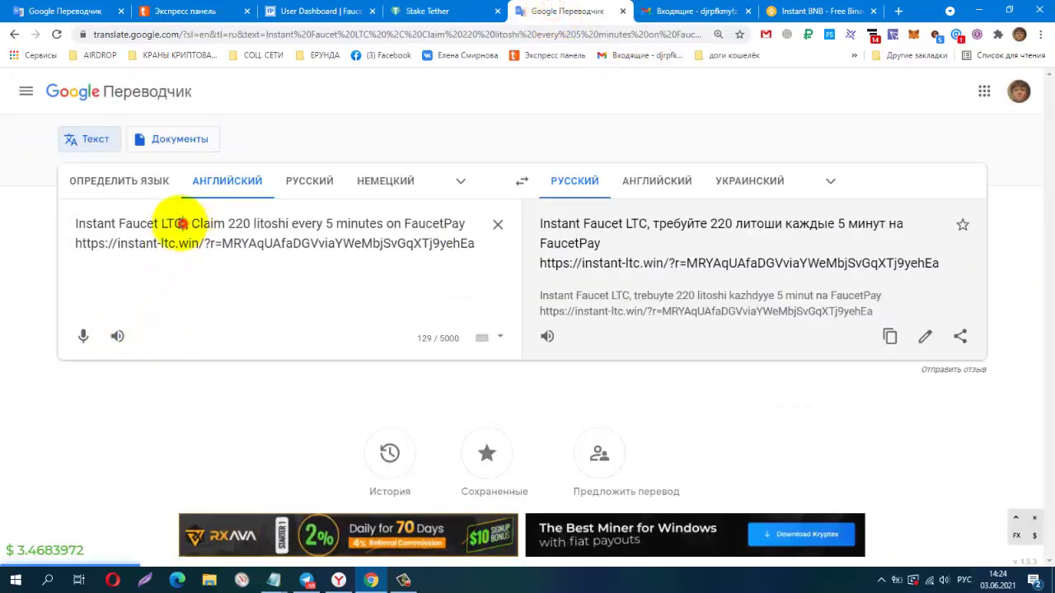
pyautogui.moveTo(181, 222); pyautogui.dragTo(74, 218)
pyautogui.rightClick(117, 229)
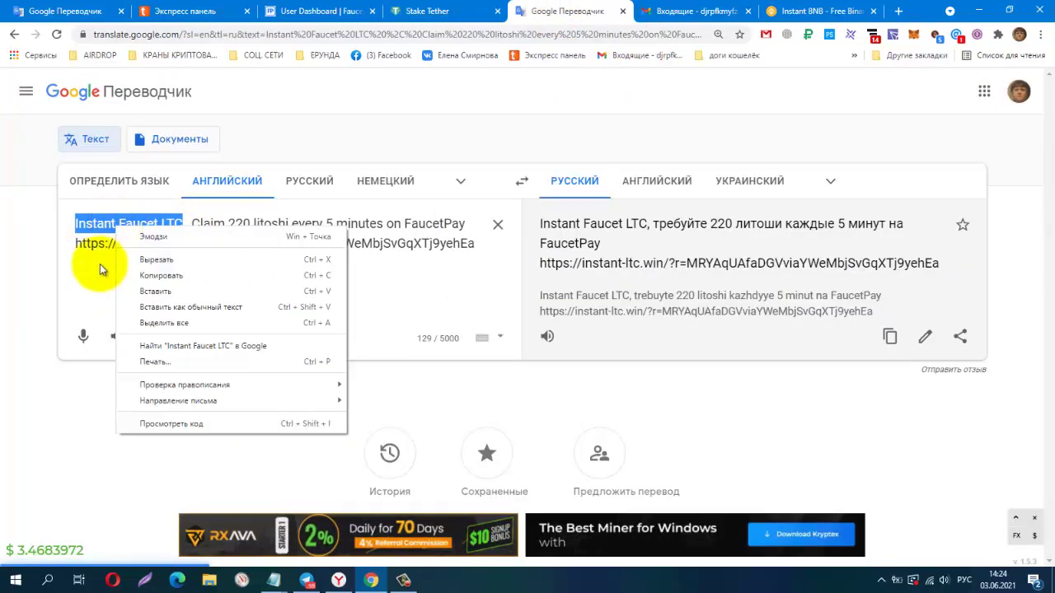
pyautogui.click(157, 276)
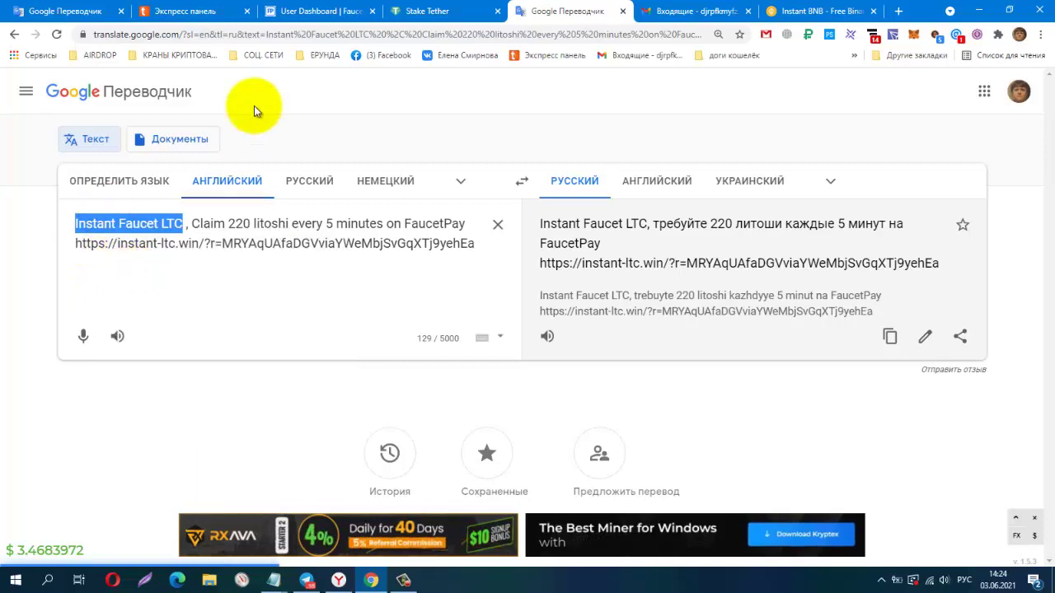
pyautogui.click(437, 11)
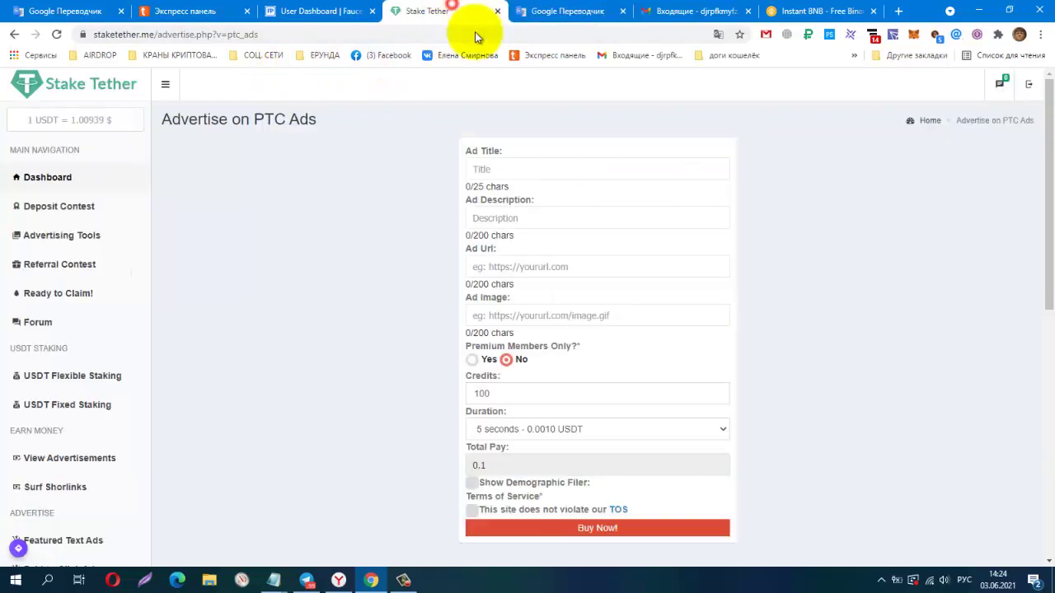
pyautogui.rightClick(490, 169)
pyautogui.click(500, 271)
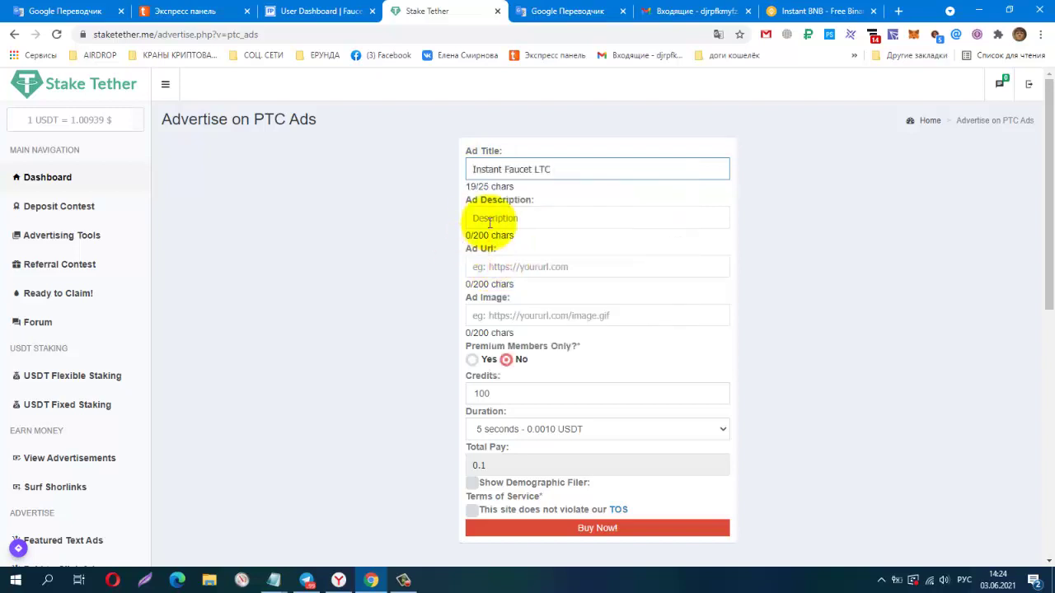
# Copy "Claim 220 litoshi every 5 minutes on FaucetPay" from Google Translate and paste it as the ad description on Stake Tether.
pyautogui.click(538, 12)
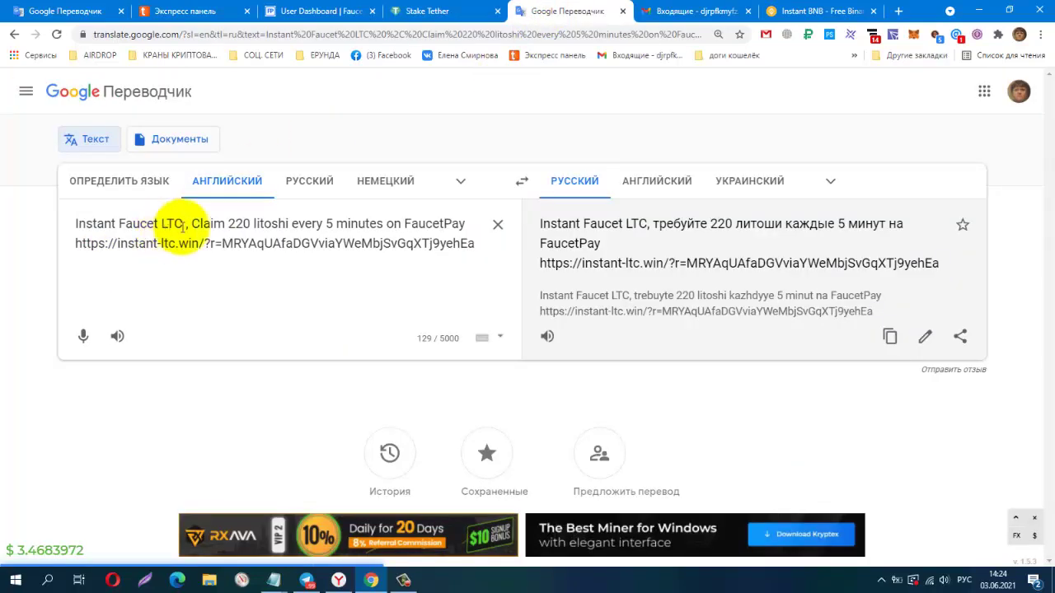
pyautogui.moveTo(191, 223); pyautogui.dragTo(464, 224)
pyautogui.rightClick(449, 223)
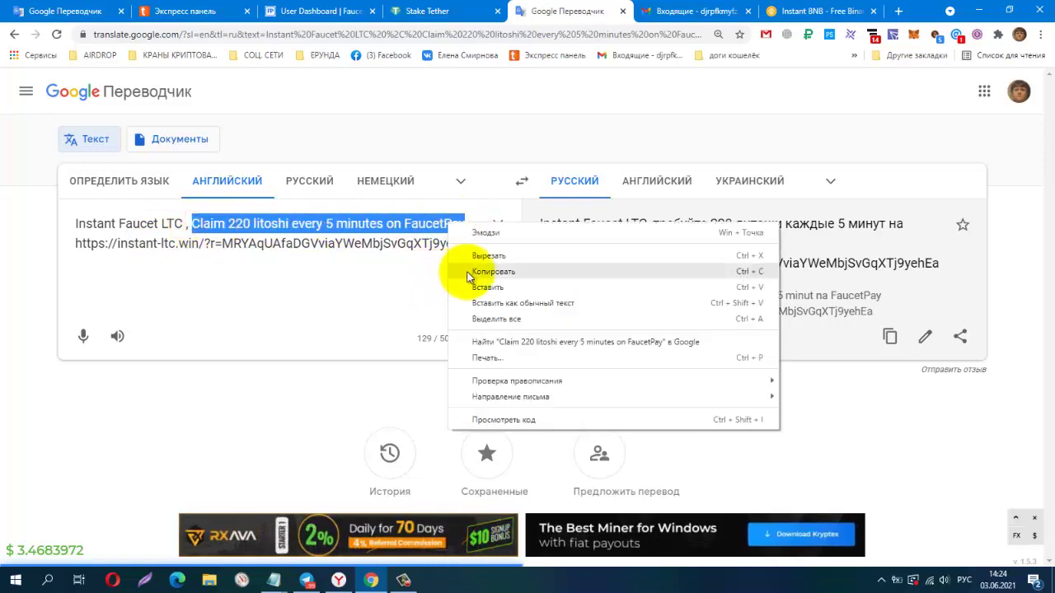
pyautogui.click(468, 273)
pyautogui.click(412, 10)
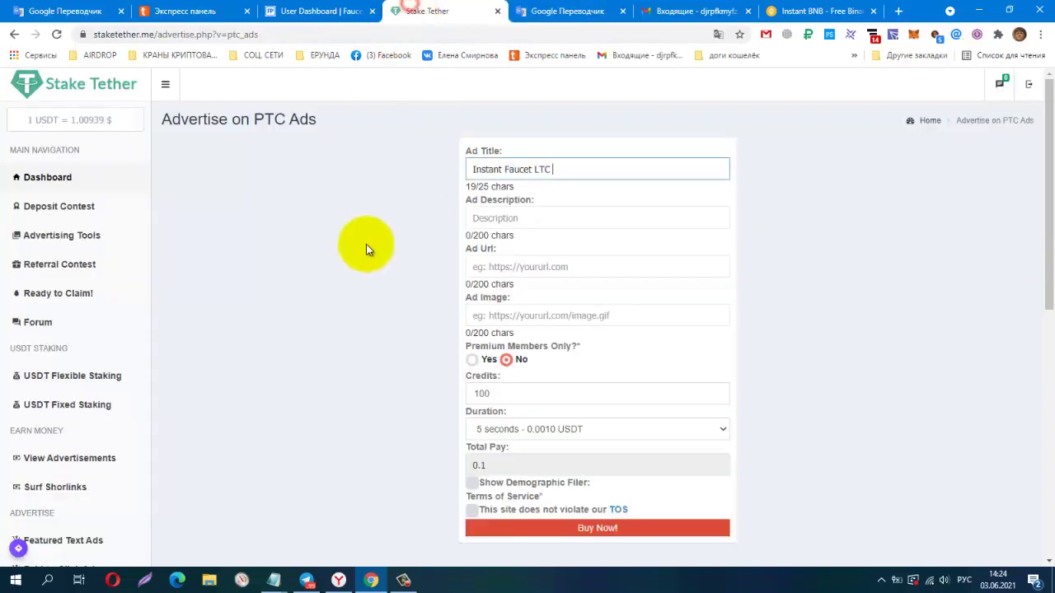
pyautogui.rightClick(500, 215)
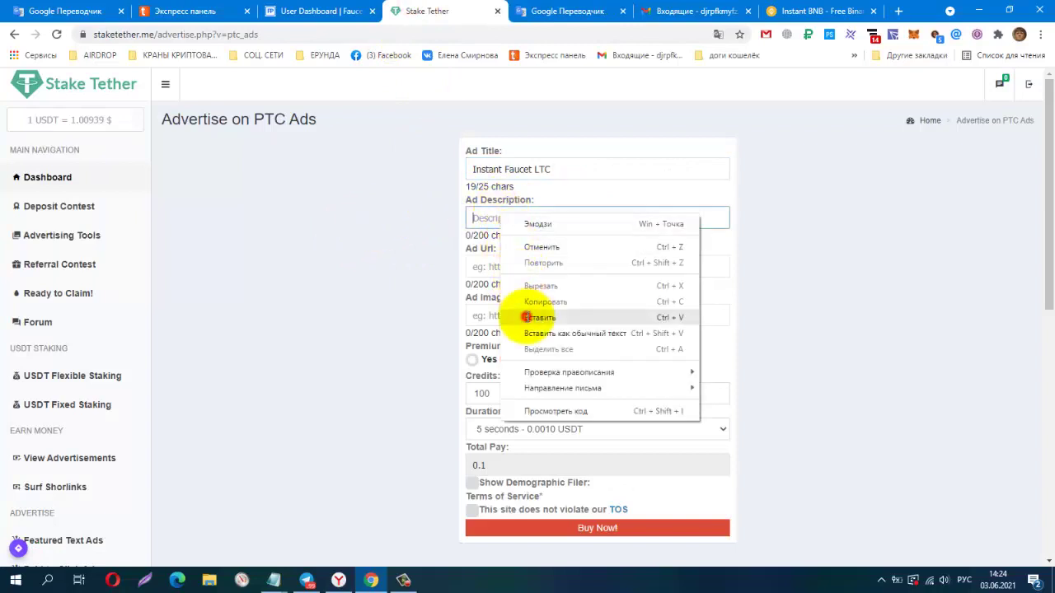
pyautogui.click(471, 315)
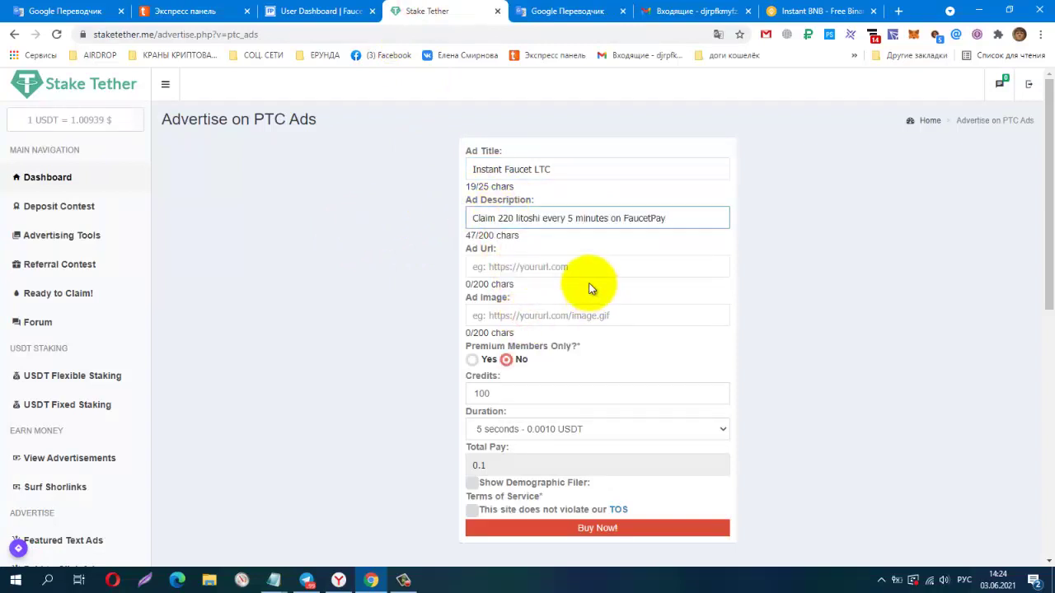
# Copy the instant-ltc.win referral link from Google Translate and paste it as the ad URL on Stake Tether.
pyautogui.click(571, 12)
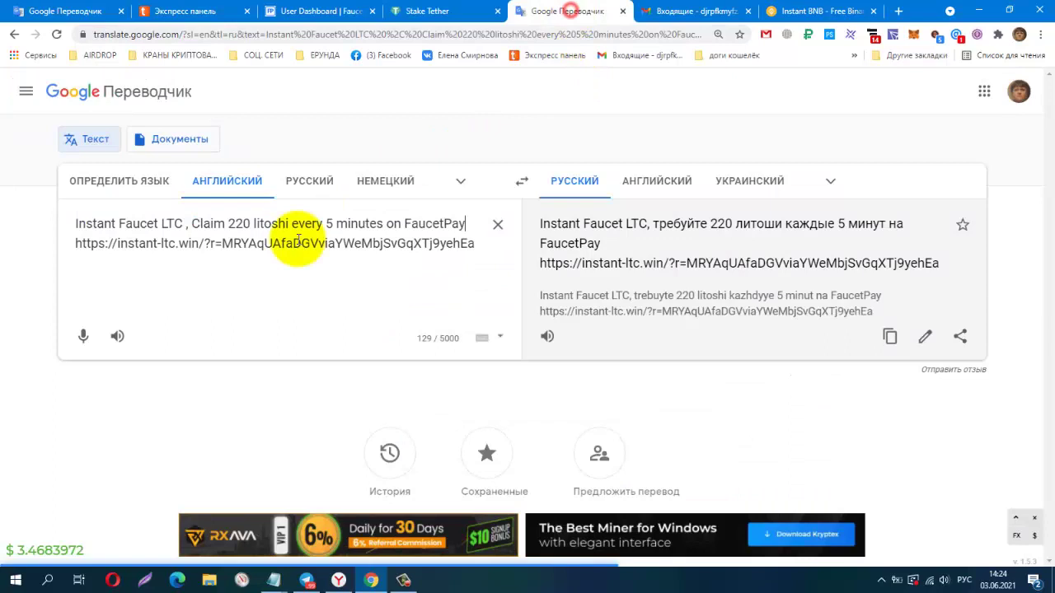
pyautogui.tripleClick(238, 246)
pyautogui.rightClick(242, 247)
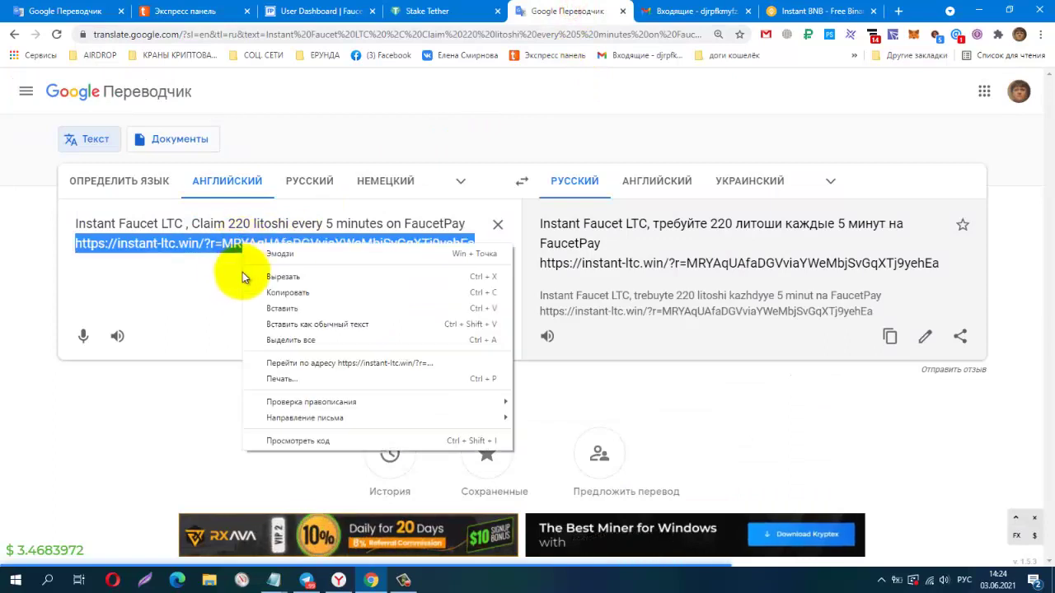
pyautogui.click(258, 292)
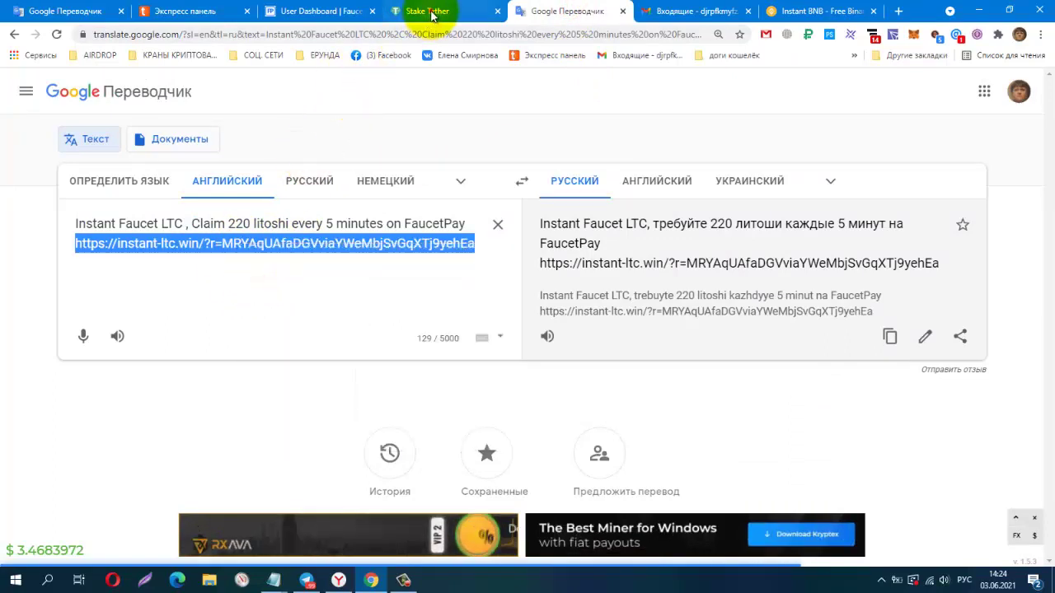
pyautogui.click(457, 12)
pyautogui.rightClick(557, 272)
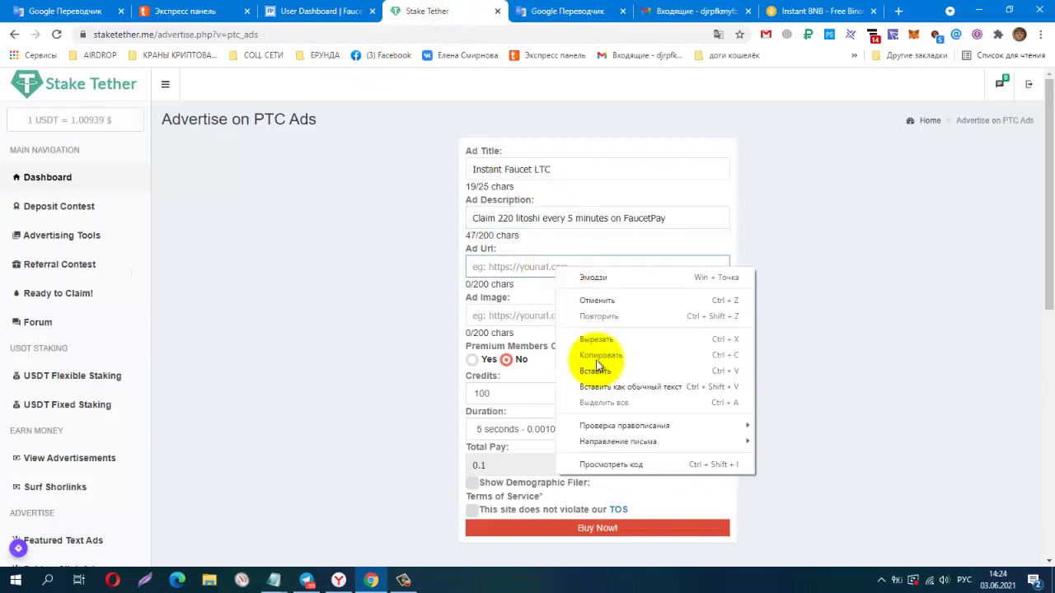
pyautogui.click(602, 369)
pyautogui.click(607, 316)
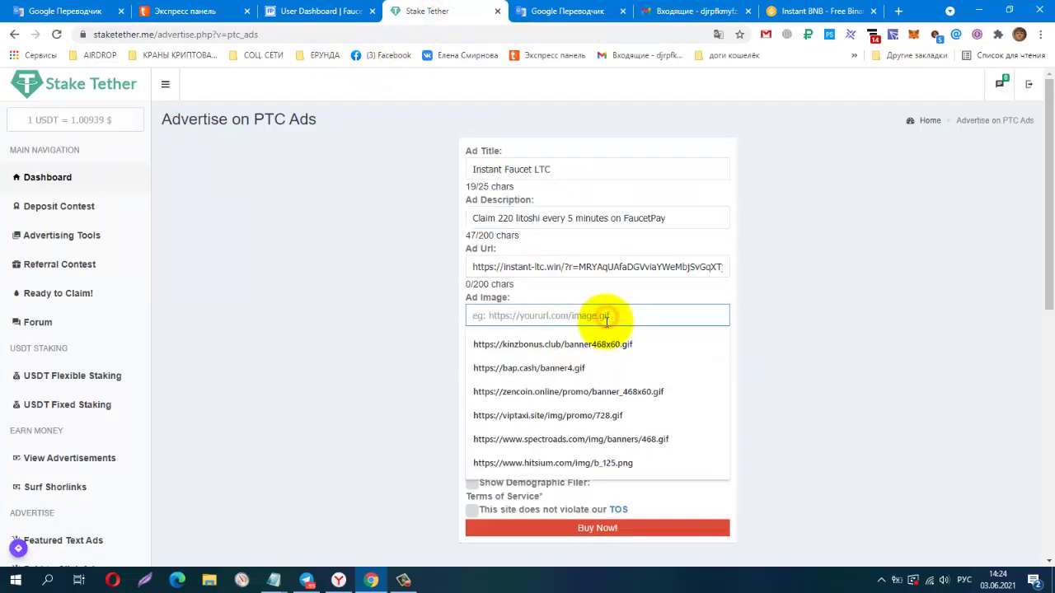
pyautogui.click(600, 387)
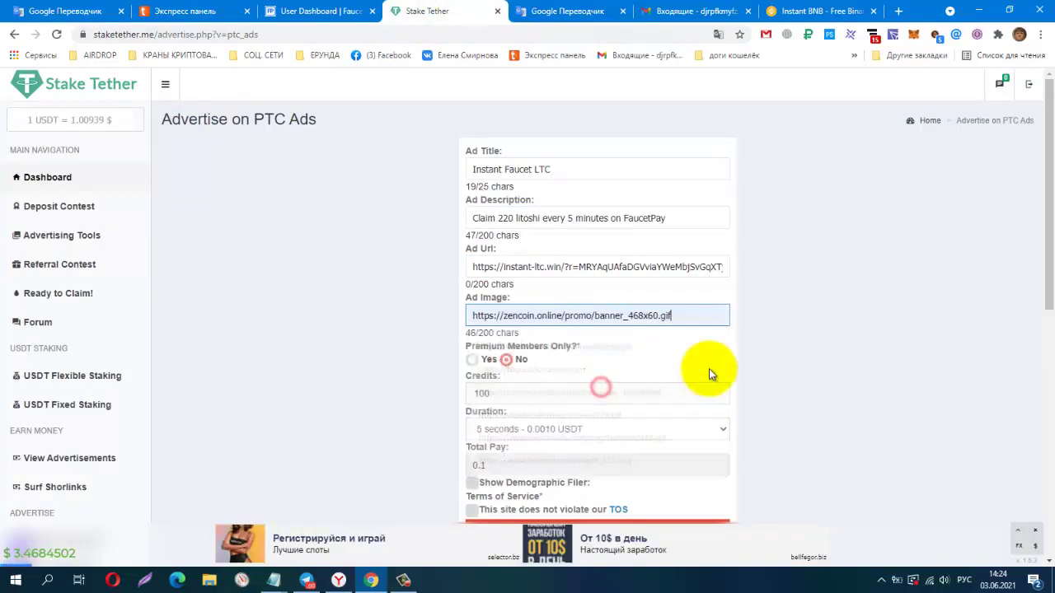
pyautogui.scroll(-2, 629, 400)
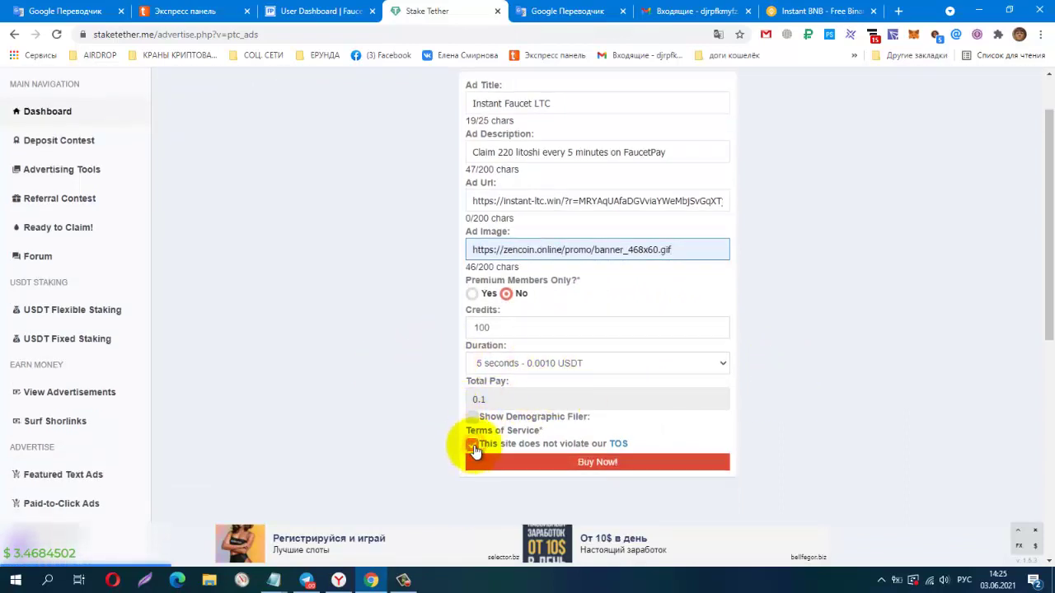
pyautogui.click(584, 463)
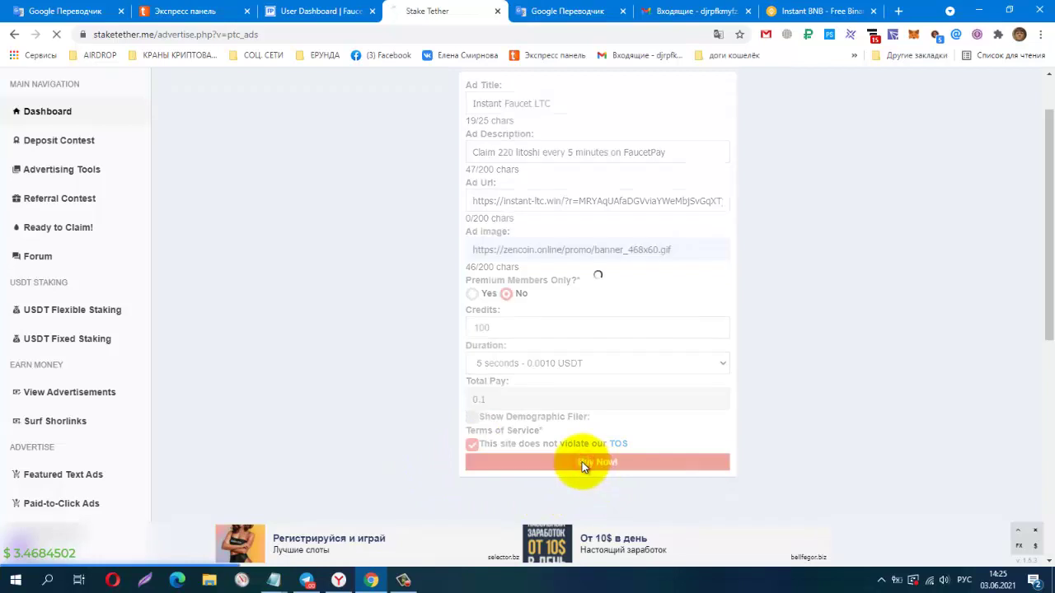